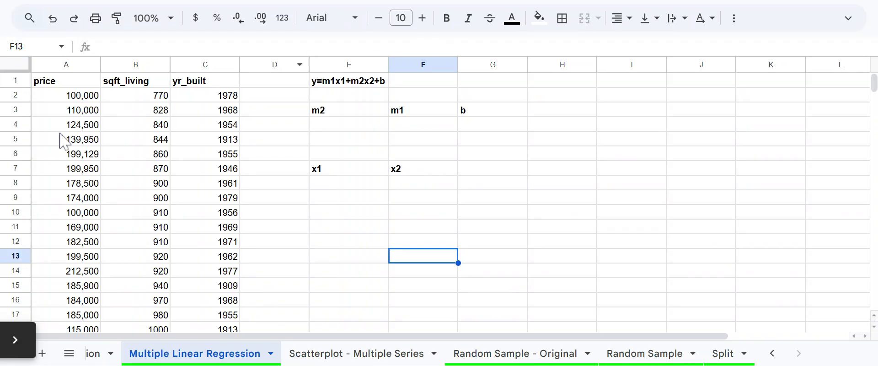
# Review the price, sqft_living and yr_built columns and the regression equation in E1
pyautogui.click(64, 65)
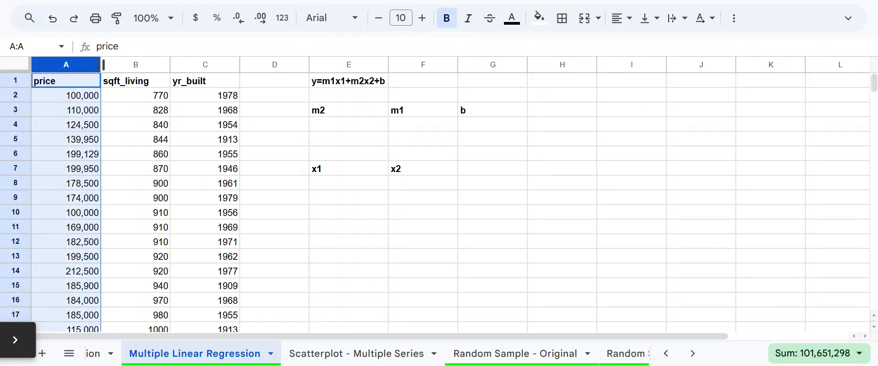
pyautogui.click(142, 64)
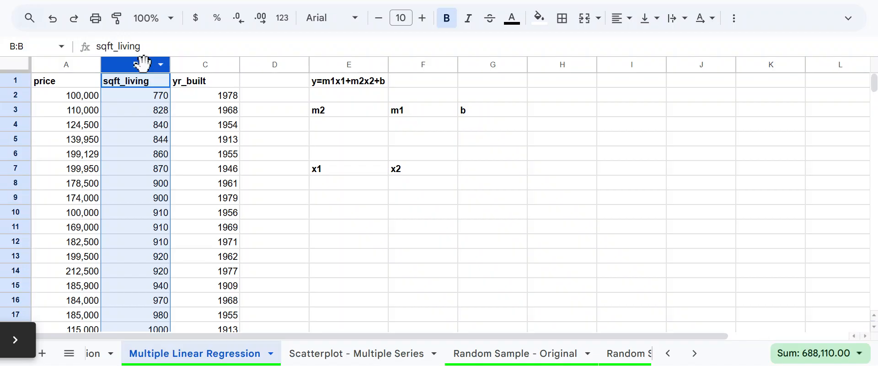
pyautogui.click(206, 64)
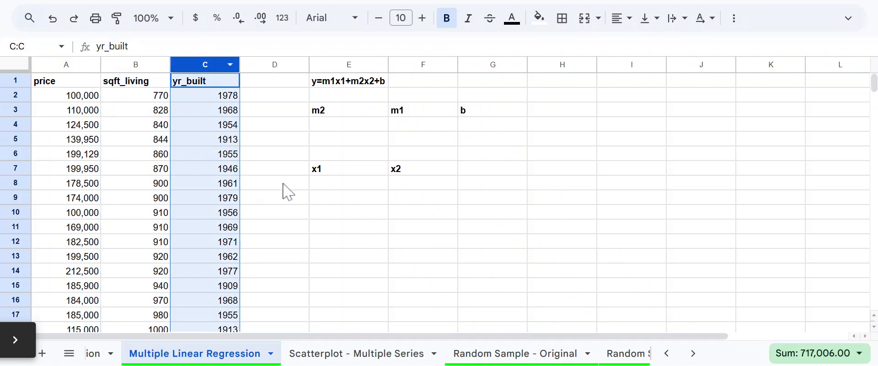
pyautogui.click(286, 232)
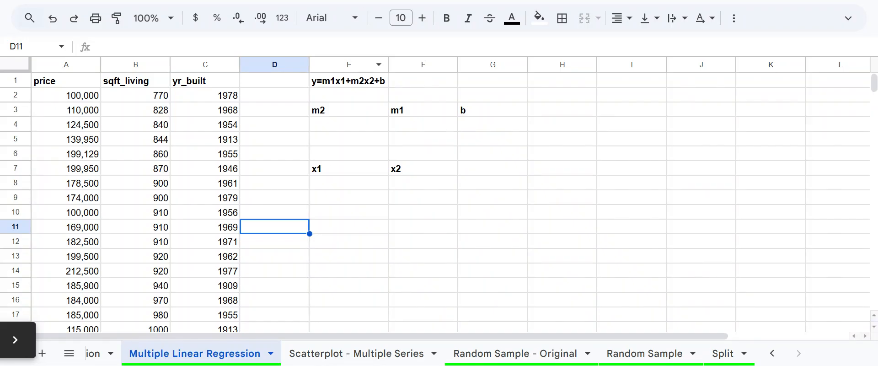
pyautogui.click(332, 84)
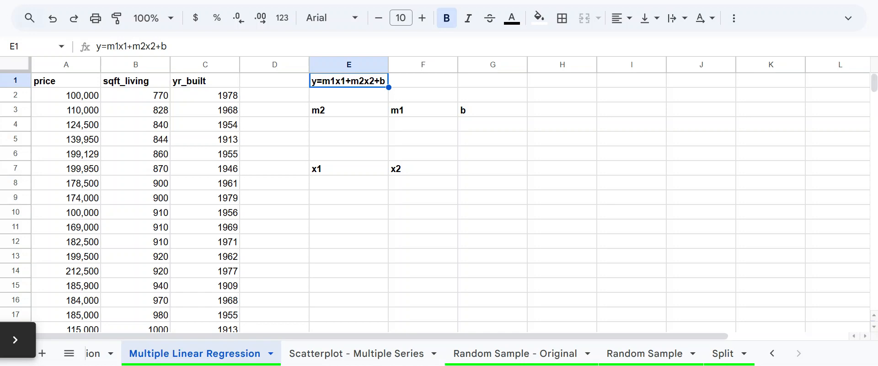
# Begin a LINEST formula in E4, under the m2 label
pyautogui.click(346, 130)
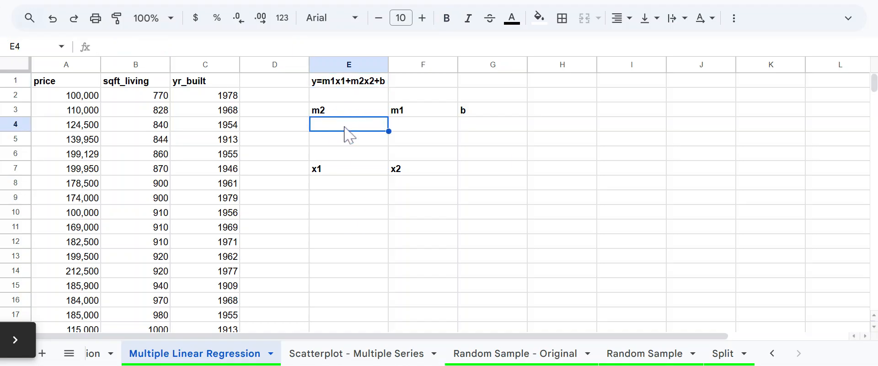
pyautogui.write('=li')
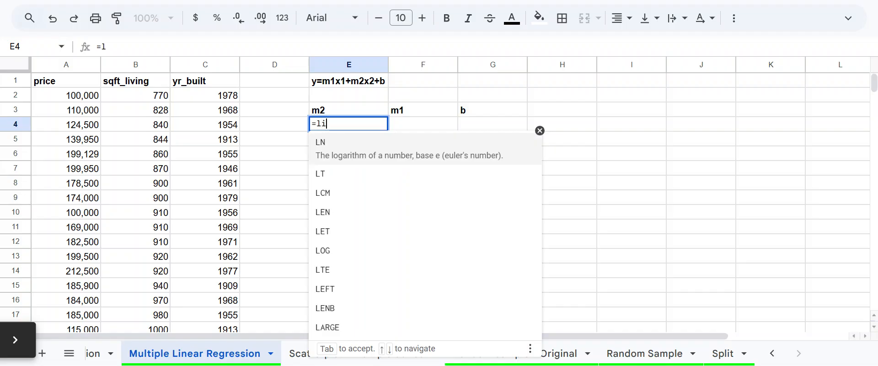
pyautogui.write('nest(')
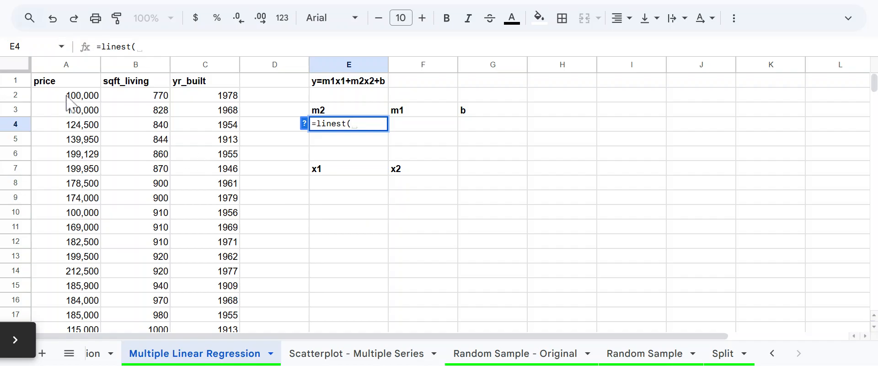
pyautogui.click(61, 65)
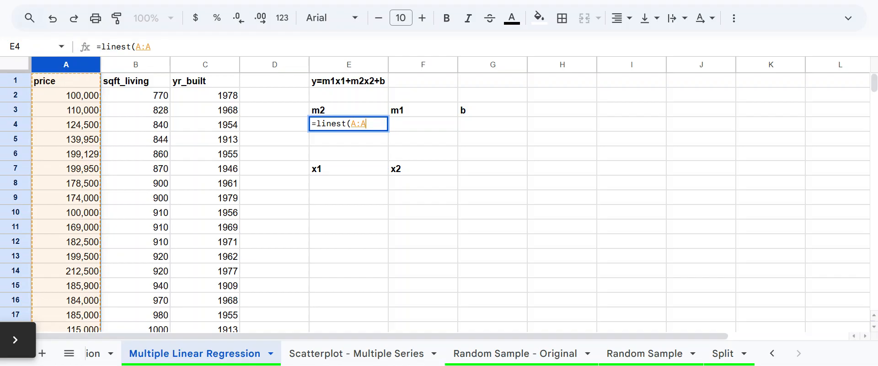
pyautogui.press('BackSpace')
pyautogui.press('BackSpace')
pyautogui.press('BackSpace')
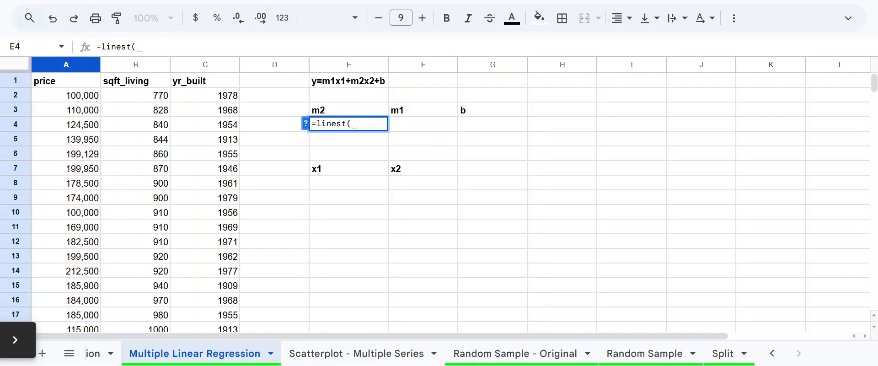
# Supply the price values A2:A363 as the first argument of the LINEST formula
pyautogui.click(58, 99)
pyautogui.scroll(-20, 63, 116)
pyautogui.moveTo(58, 98); pyautogui.dragTo(66, 224)
pyautogui.scroll(-20, 61, 155)
pyautogui.scroll(17, 59, 176)
pyautogui.write(',')
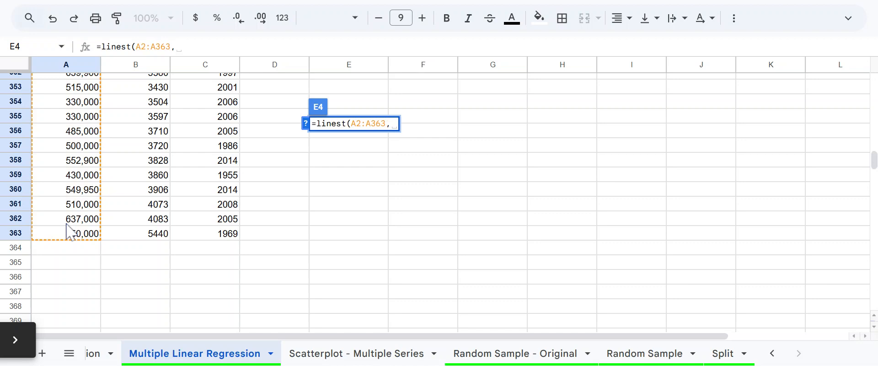
# Add the sqft_living and yr_built values B2:C363 as the second LINEST argument and complete the formula
pyautogui.scroll(20, 277, 222)
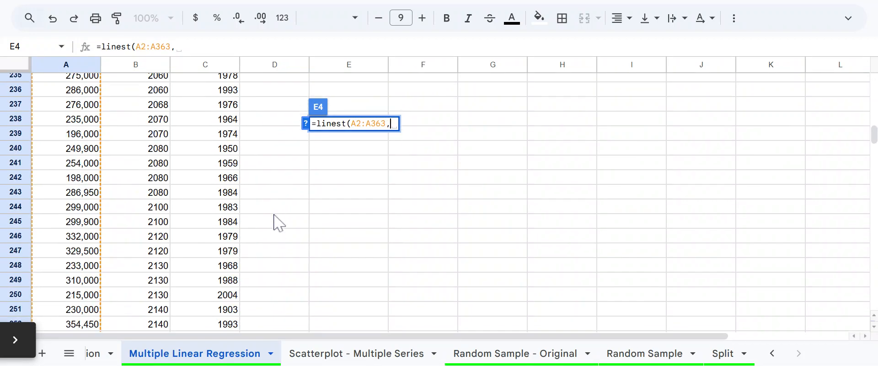
pyautogui.scroll(20, 277, 222)
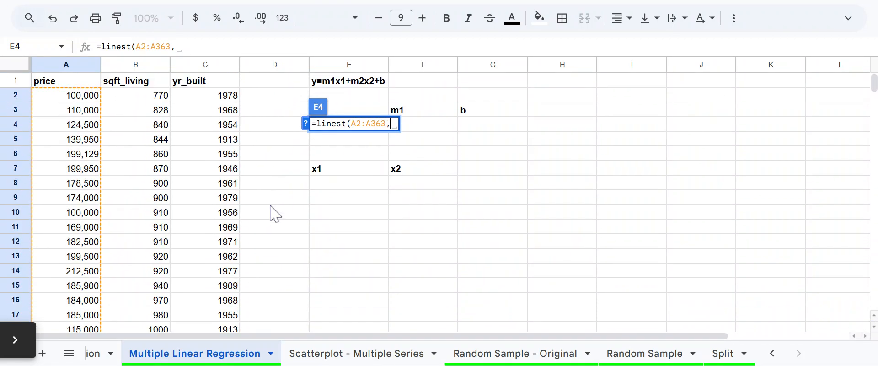
pyautogui.moveTo(135, 97); pyautogui.dragTo(219, 169)
pyautogui.scroll(-20, 220, 222)
pyautogui.scroll(-20, 220, 229)
pyautogui.scroll(2, 220, 183)
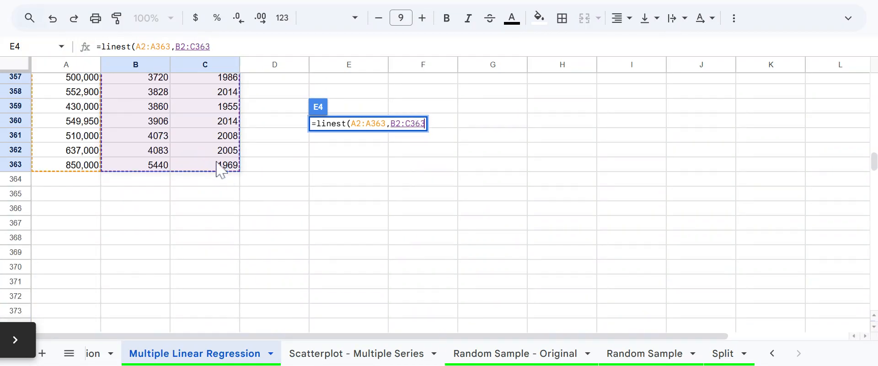
pyautogui.press('Return')
pyautogui.scroll(2, 676, 279)
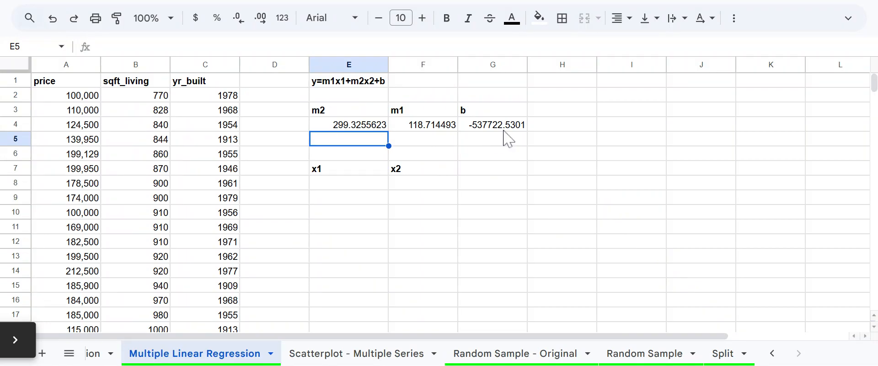
# Examine the m2, m1 and b labels and coefficients, matching m2 to yr_built and m1 to sqft_living
pyautogui.click(318, 111)
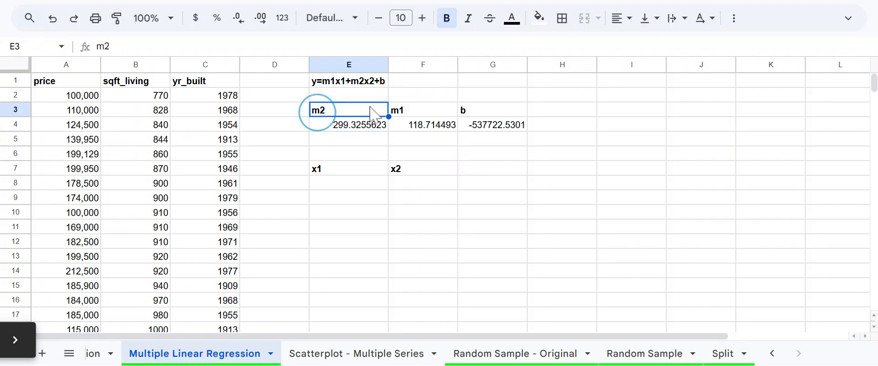
pyautogui.click(411, 112)
pyautogui.click(510, 110)
pyautogui.click(354, 112)
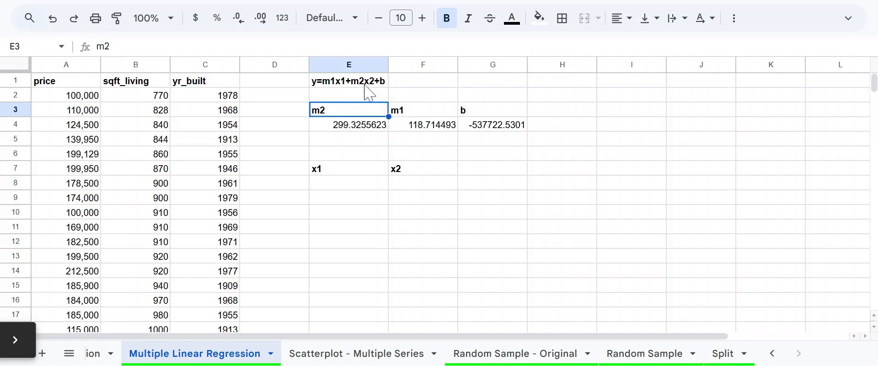
pyautogui.click(427, 113)
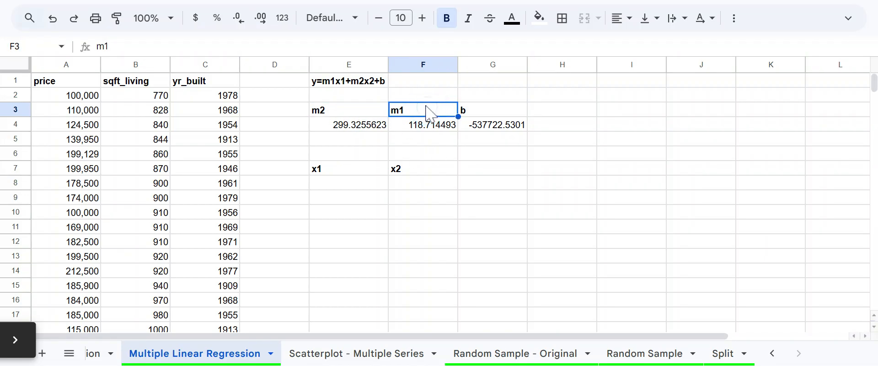
pyautogui.click(477, 114)
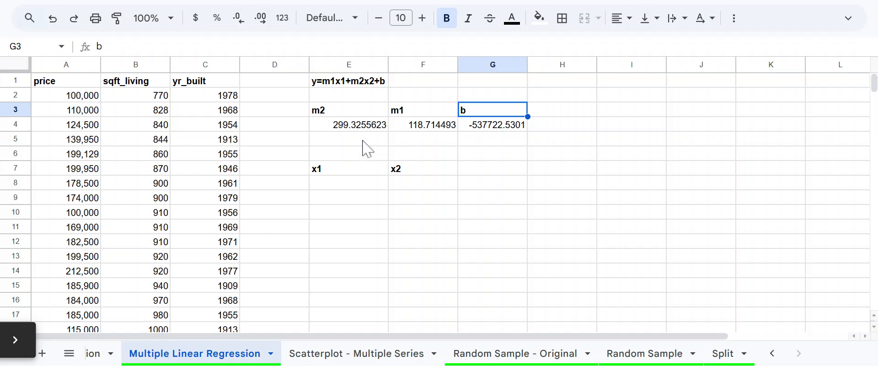
pyautogui.click(356, 129)
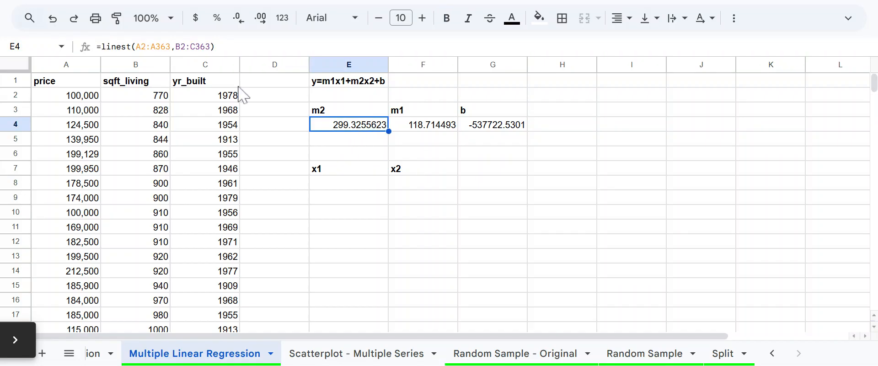
pyautogui.click(202, 100)
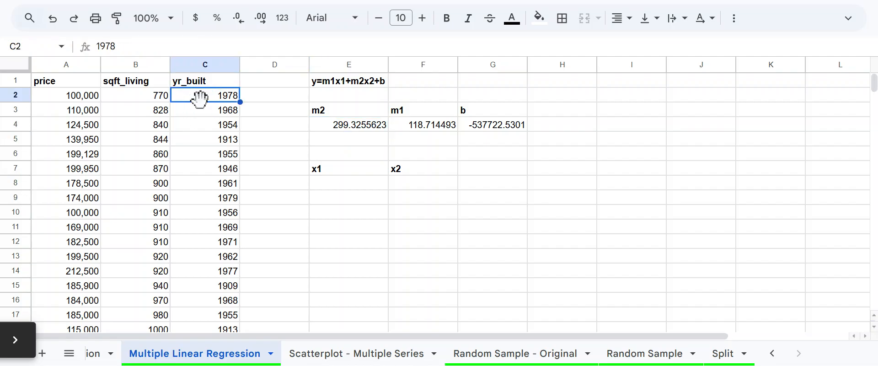
pyautogui.click(419, 128)
pyautogui.click(140, 93)
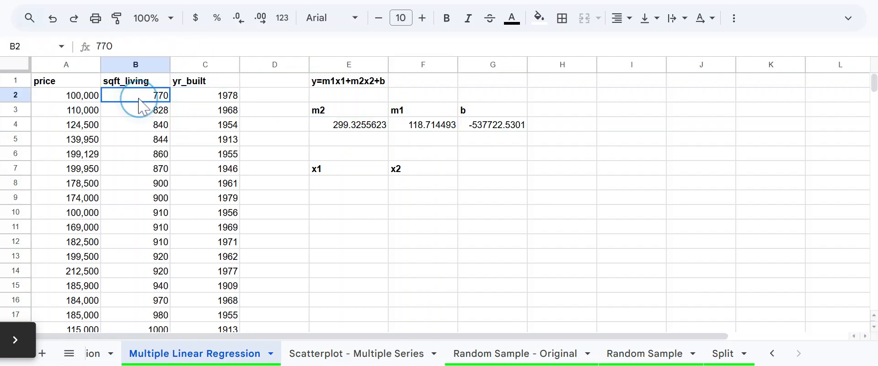
pyautogui.click(493, 129)
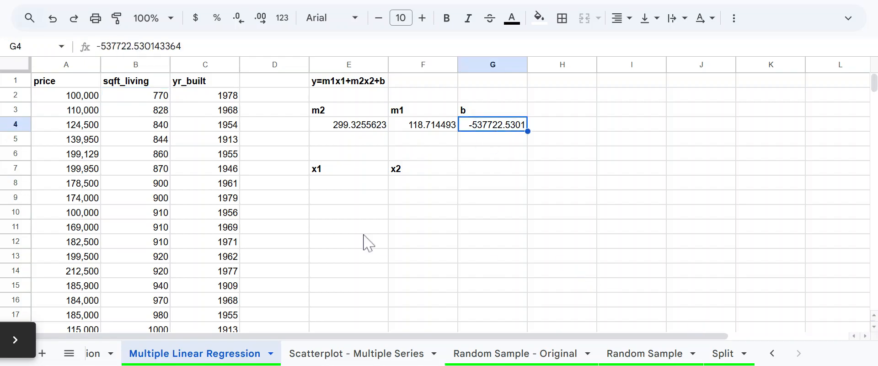
# Enter 800 as the x1 value in E8 and 1995 as the x2 value in F8
pyautogui.click(359, 185)
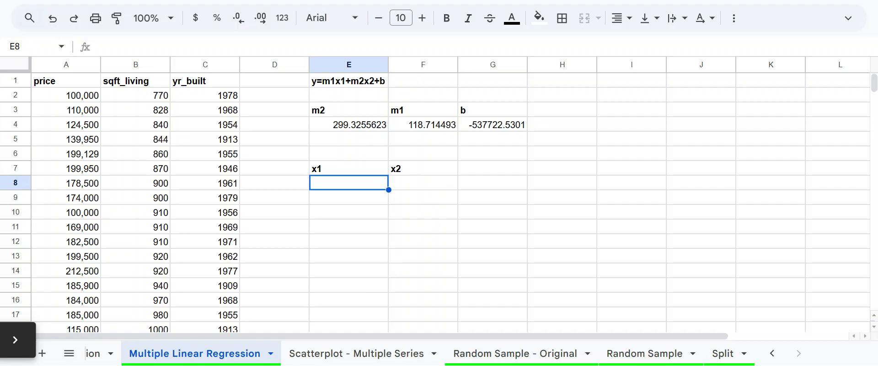
pyautogui.write('800')
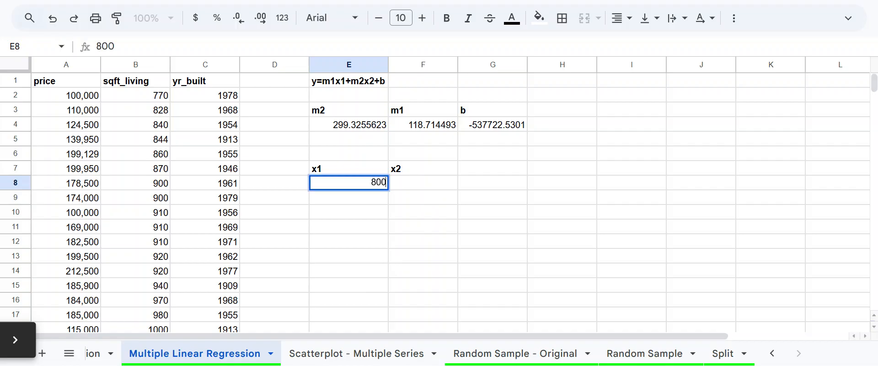
pyautogui.press('Tab')
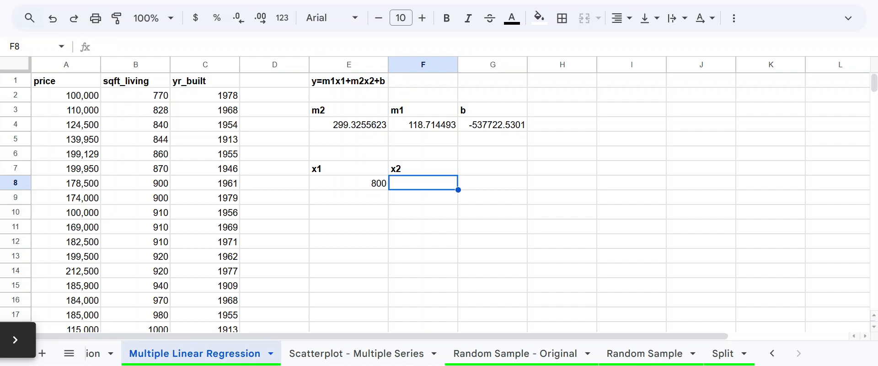
pyautogui.write('1995')
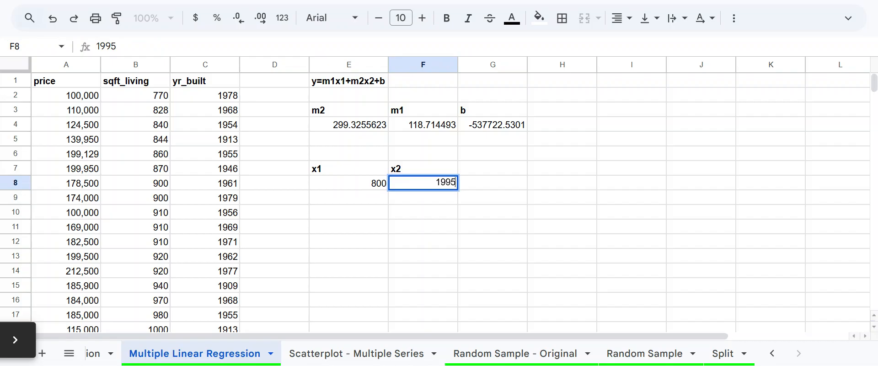
pyautogui.press('Return')
# Calculate the predicted price in E11 with the formula =F4*E8+E4*F8+G4
pyautogui.press('Down')
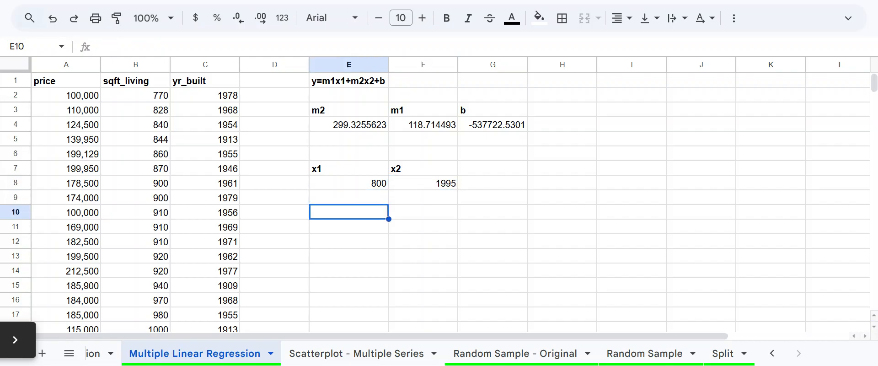
pyautogui.press('Down')
pyautogui.write('=')
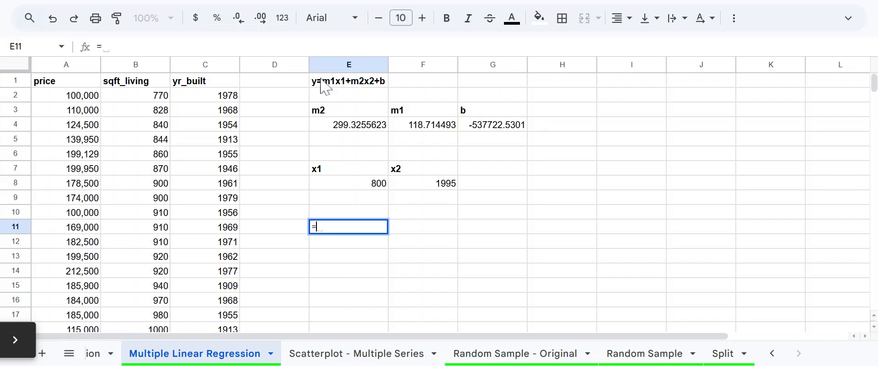
pyautogui.click(434, 129)
pyautogui.write('*')
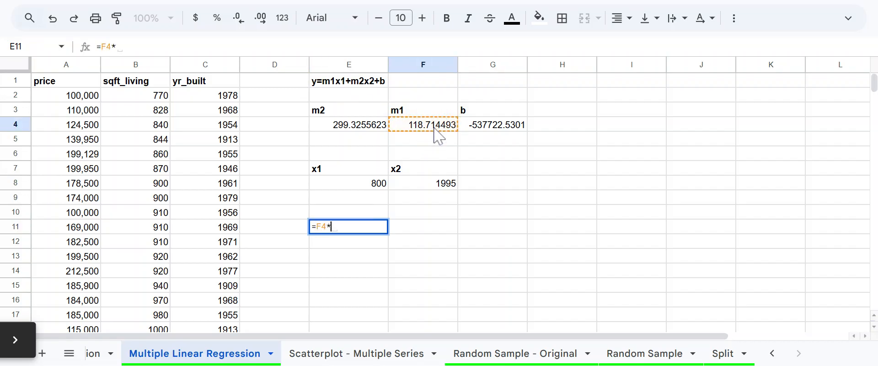
pyautogui.click(361, 187)
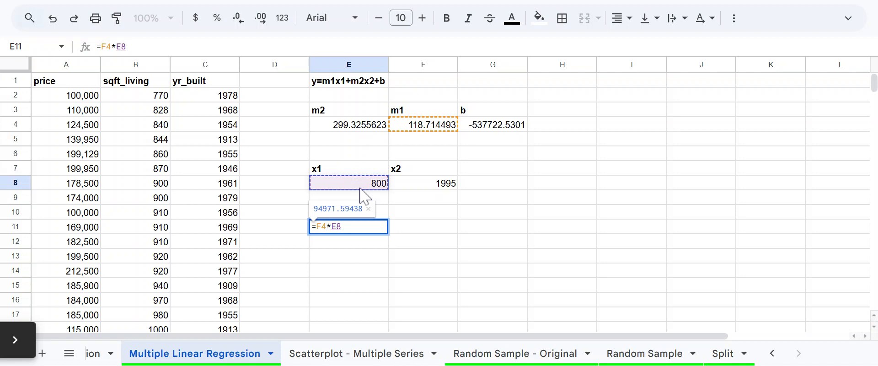
pyautogui.write('+')
pyautogui.click(343, 130)
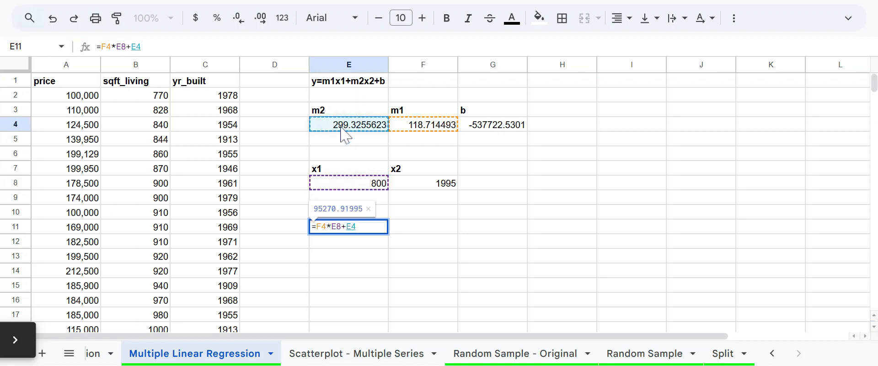
pyautogui.write('*')
pyautogui.click(413, 187)
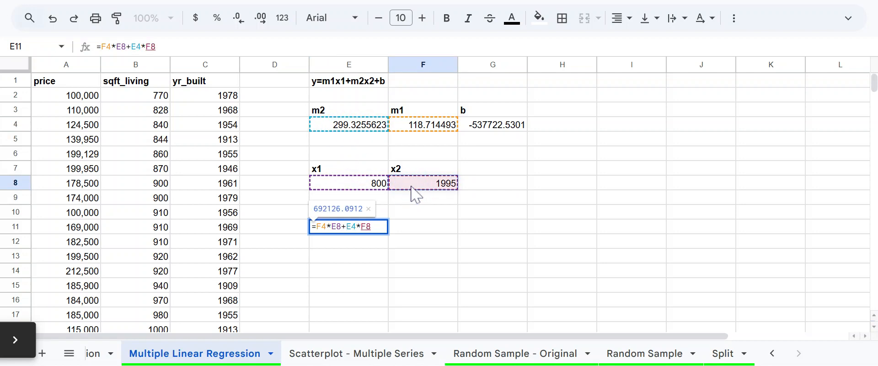
pyautogui.write('+')
pyautogui.click(504, 127)
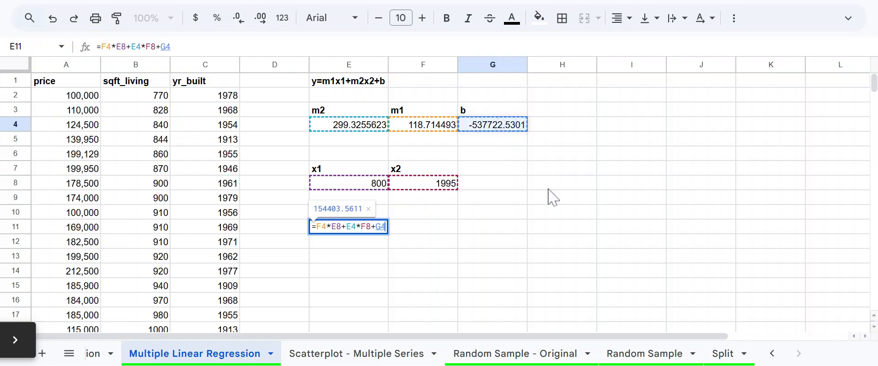
pyautogui.press('Return')
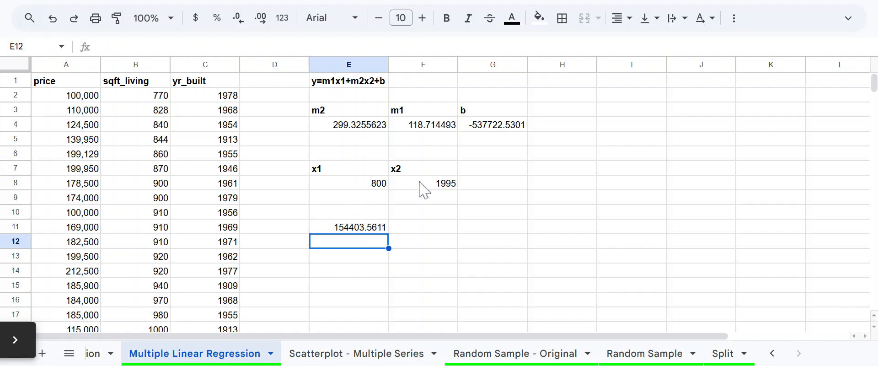
# Extend the LINEST formula in E4 with two additional TRUE arguments after B2:C363 to output the full regression statistics
pyautogui.click(368, 230)
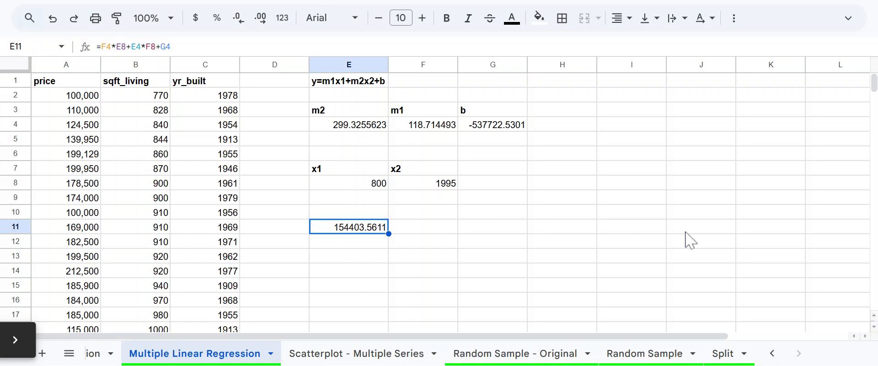
pyautogui.click(342, 129)
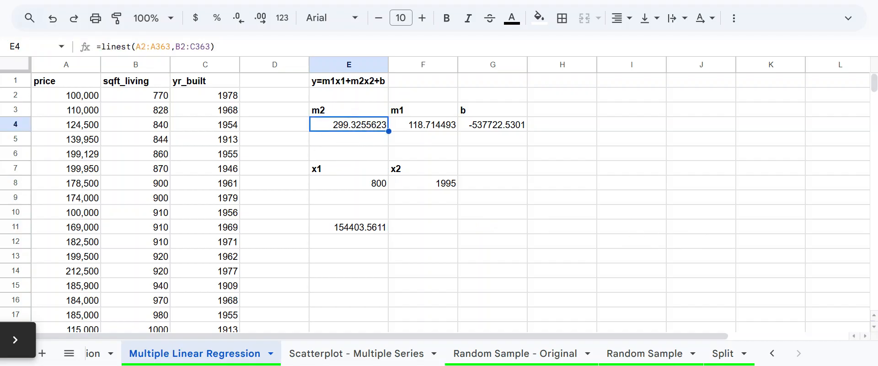
pyautogui.click(239, 47)
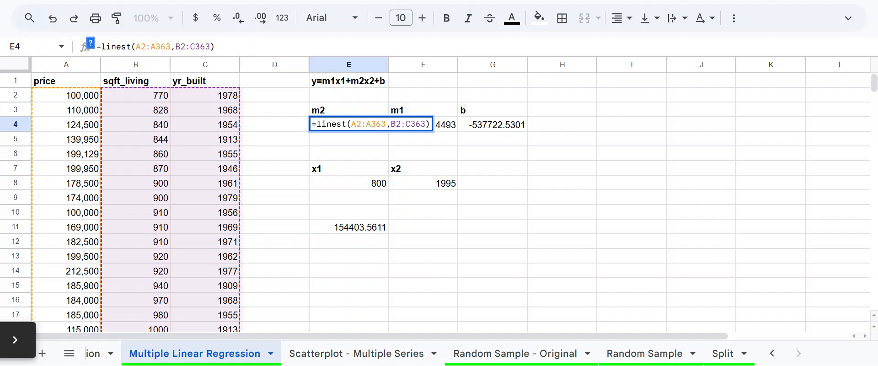
pyautogui.write(', true')
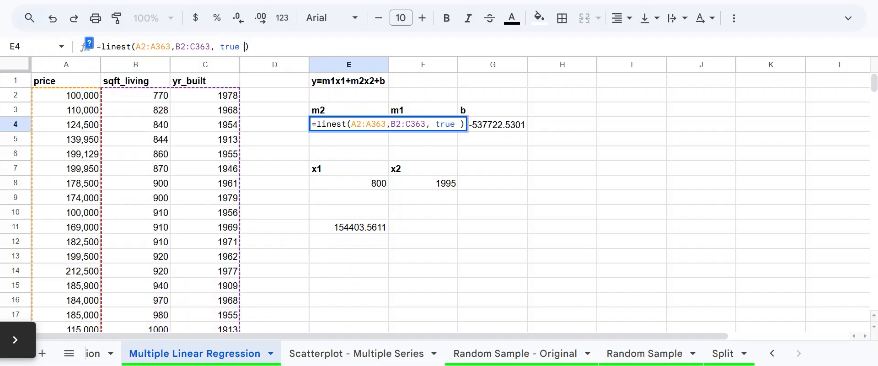
pyautogui.press('BackSpace')
pyautogui.write(', true')
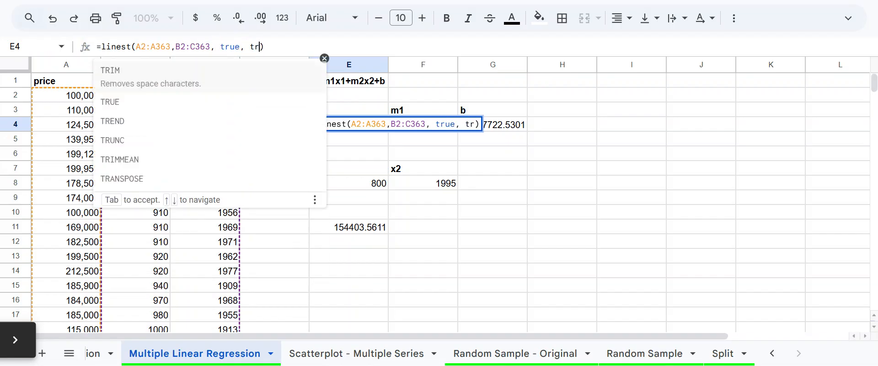
pyautogui.press('Return')
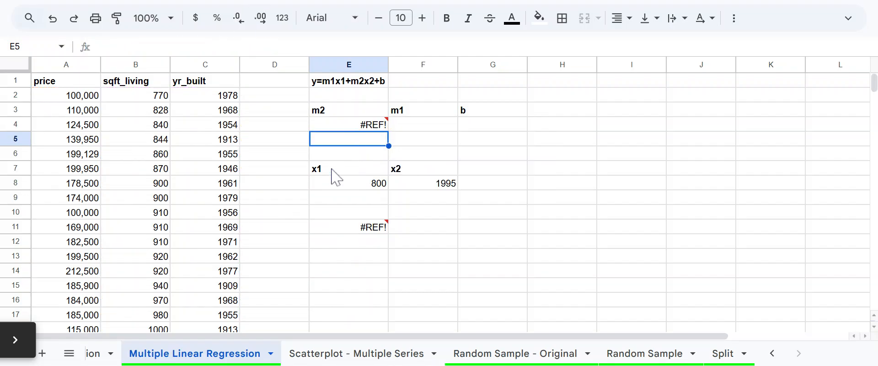
# Move the x1 and x2 inputs and the predicted price from E7:F11 down to E10:F14, clearing space for the LINEST output
pyautogui.moveTo(346, 170); pyautogui.dragTo(443, 187)
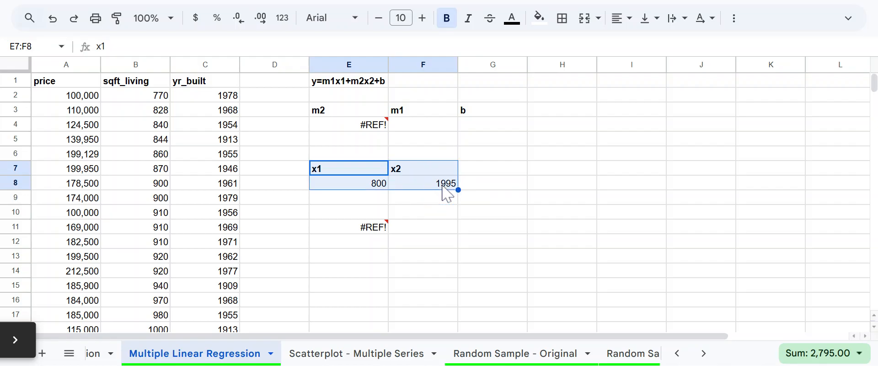
pyautogui.click(323, 212)
pyautogui.moveTo(323, 171); pyautogui.dragTo(452, 228)
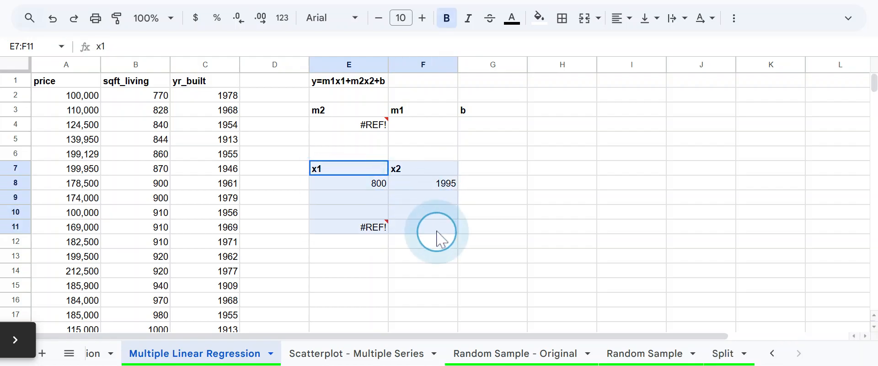
pyautogui.hotkey('ctrl', 'x')
pyautogui.click(355, 215)
pyautogui.hotkey('ctrl', 'v')
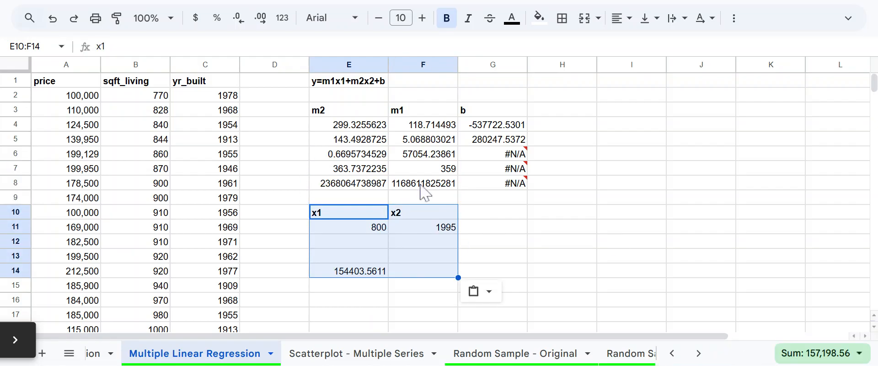
pyautogui.click(611, 258)
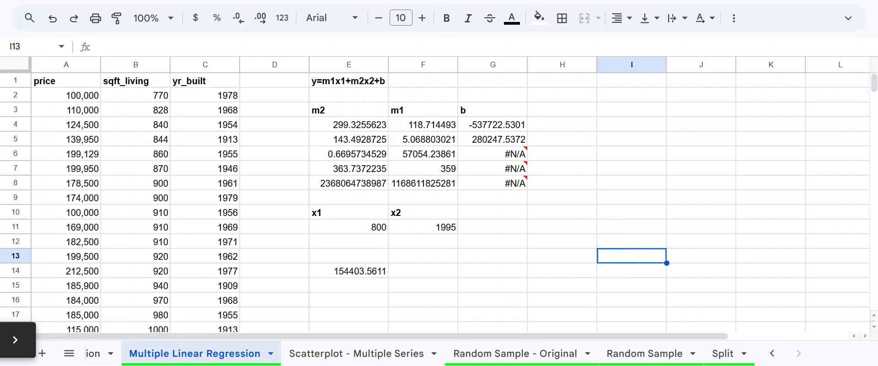
# Highlight the statistic in cell E6 with a light red fill
pyautogui.click(335, 155)
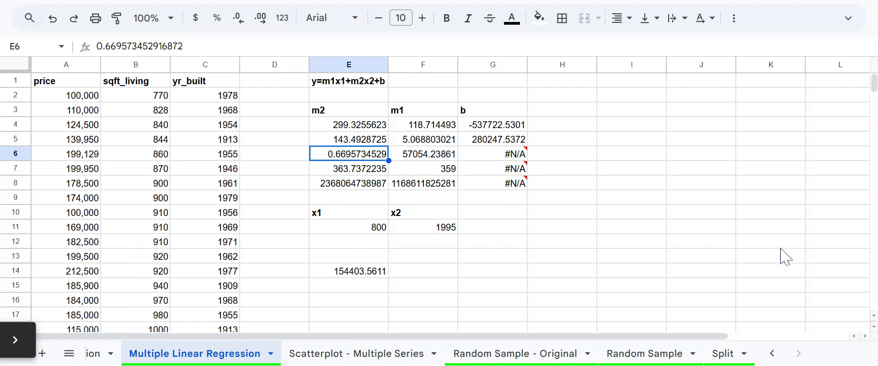
pyautogui.click(541, 19)
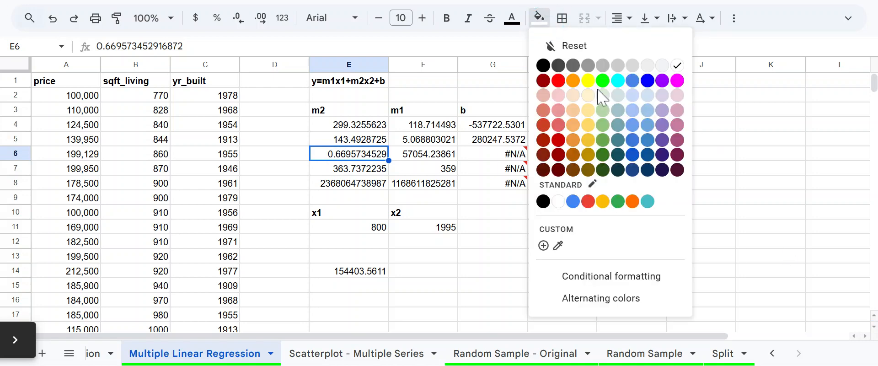
pyautogui.click(557, 100)
pyautogui.click(579, 244)
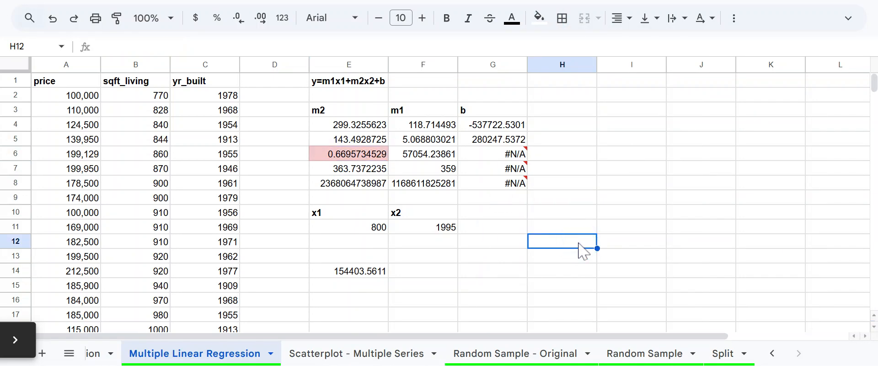